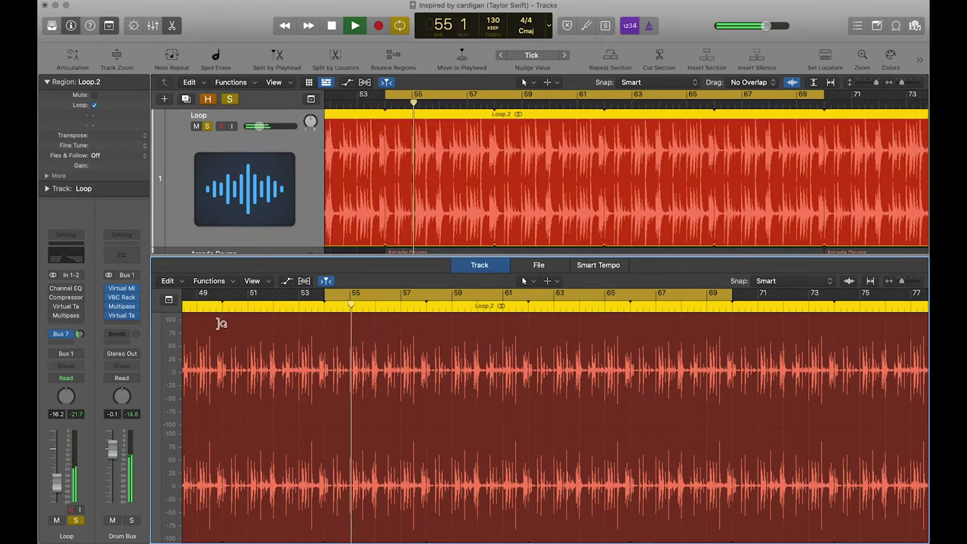
Step: Switch on the Megaphone preset in the Loop track's Channel EQ
left_click(67, 288)
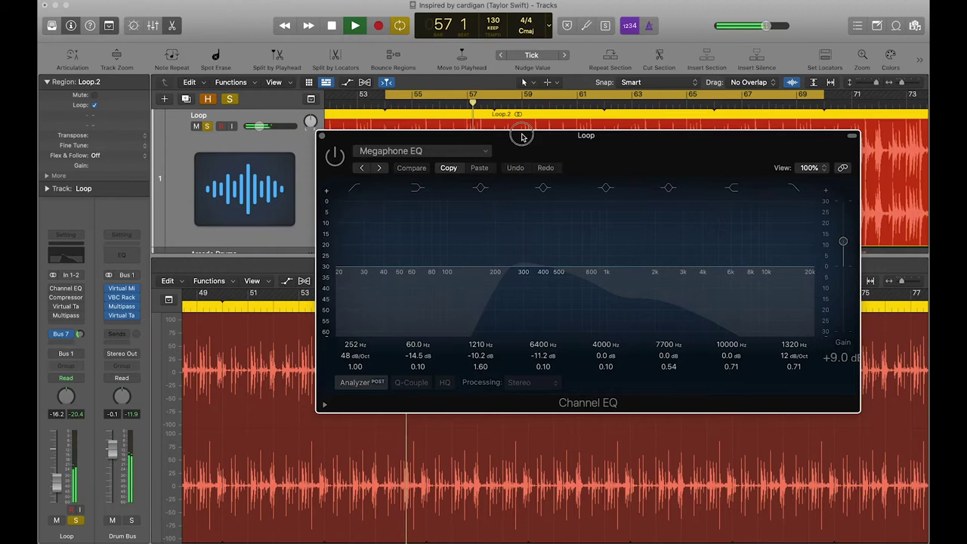
left_click_drag(523, 137, 459, 115)
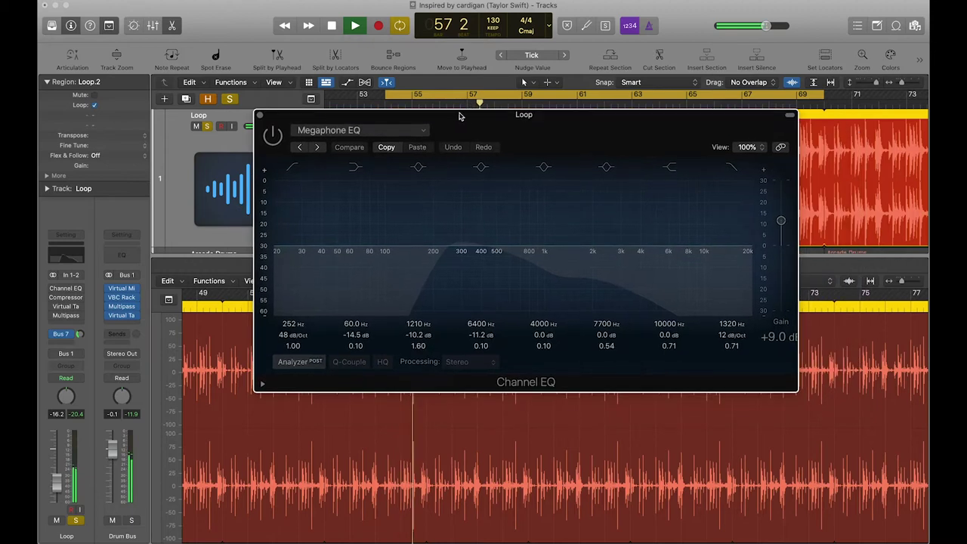
left_click(272, 132)
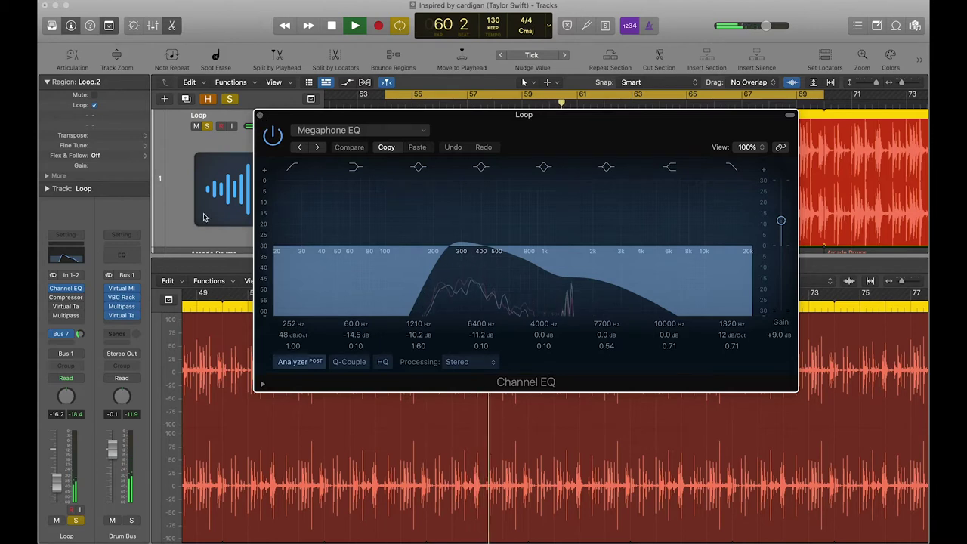
Step: Activate the Compressor after the EQ, then close the Compressor and Channel EQ windows
left_click(65, 300)
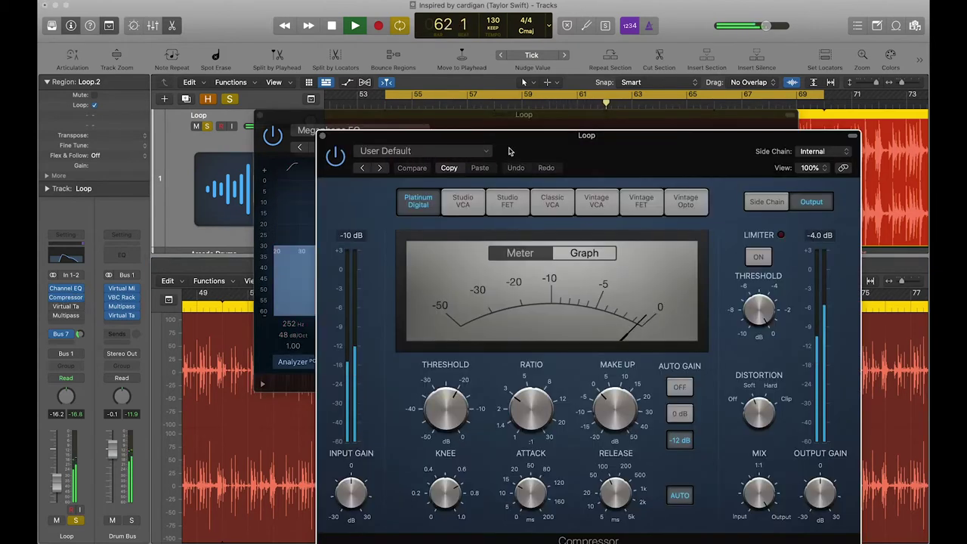
left_click_drag(526, 136, 432, 110)
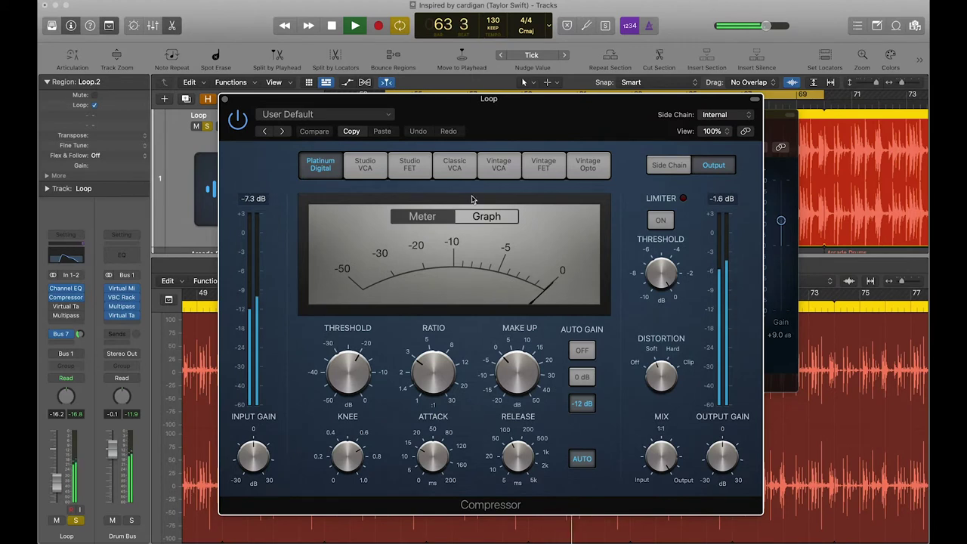
left_click(224, 101)
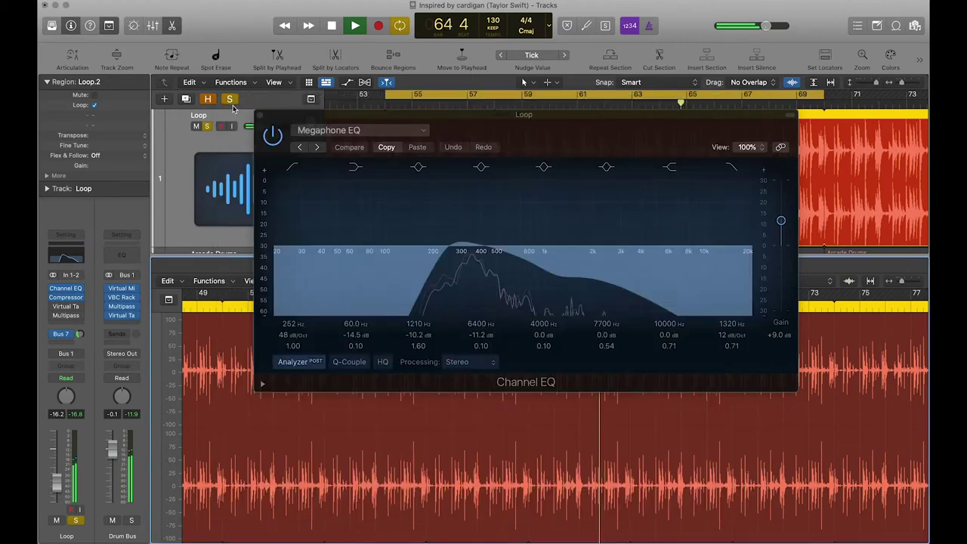
left_click(67, 291)
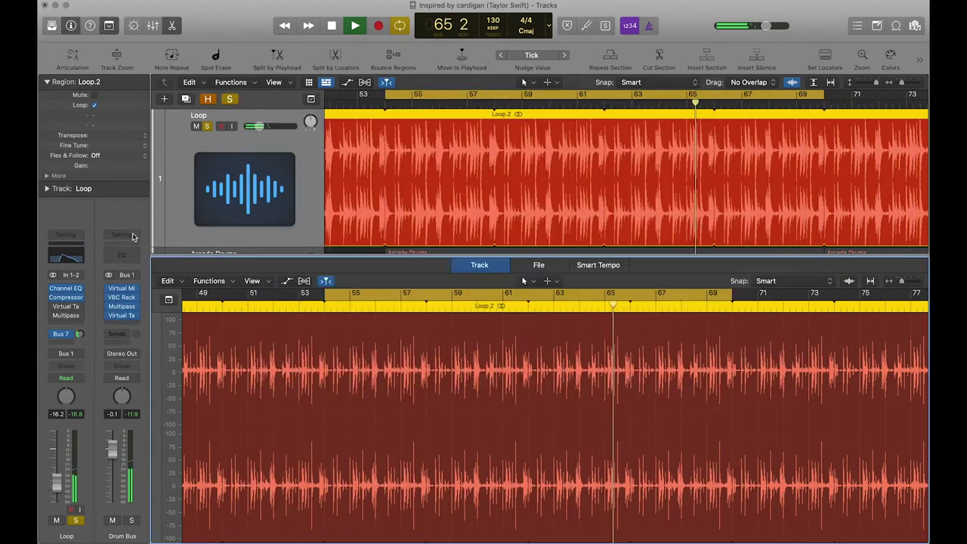
Step: Activate Virtual Tape Machines on the Loop track and close its window
left_click(66, 306)
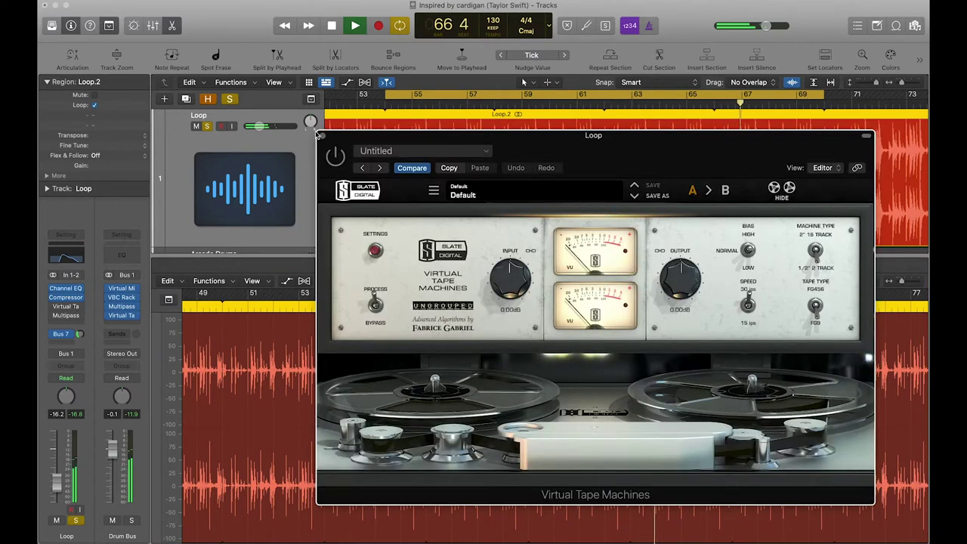
left_click_drag(323, 142, 273, 89)
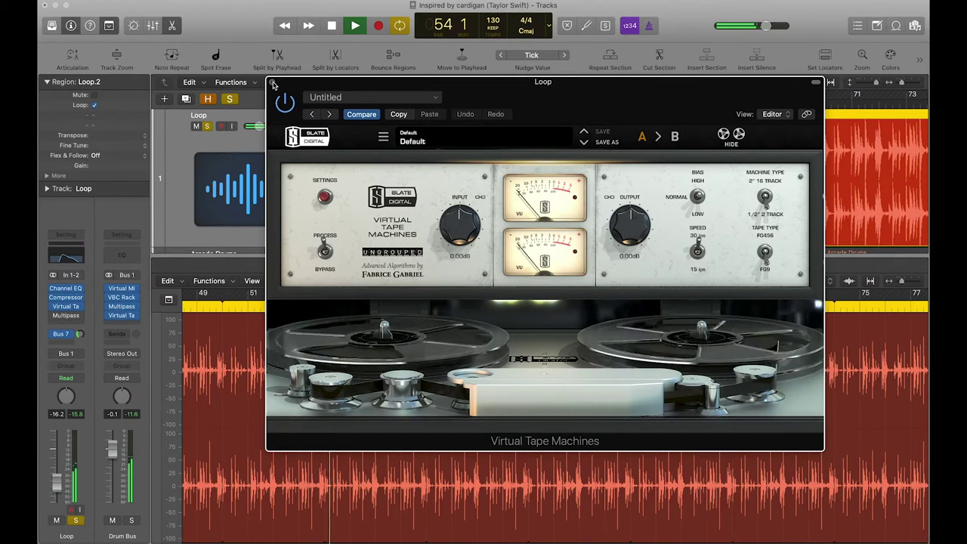
left_click(274, 83)
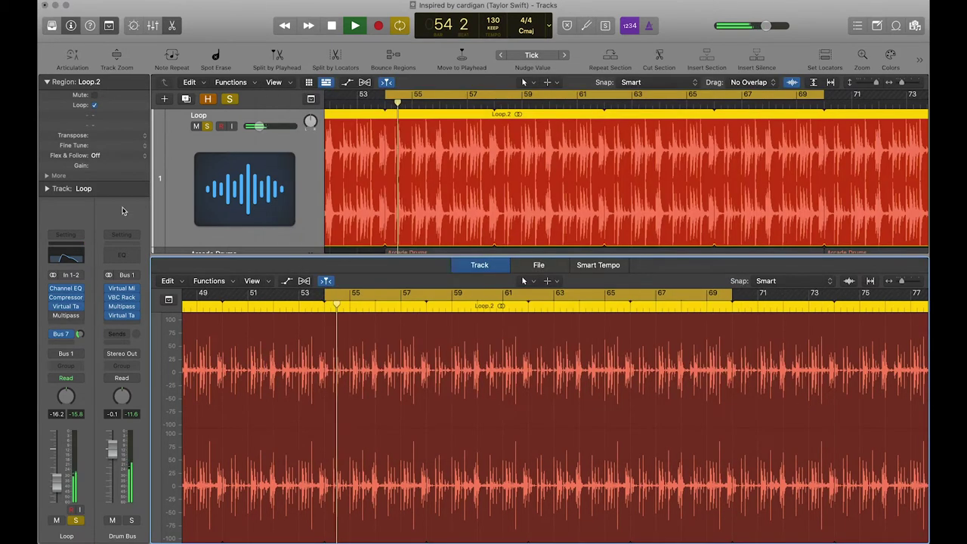
Step: Switch on the Multipass Hat Spreader preset and close its window
left_click(68, 315)
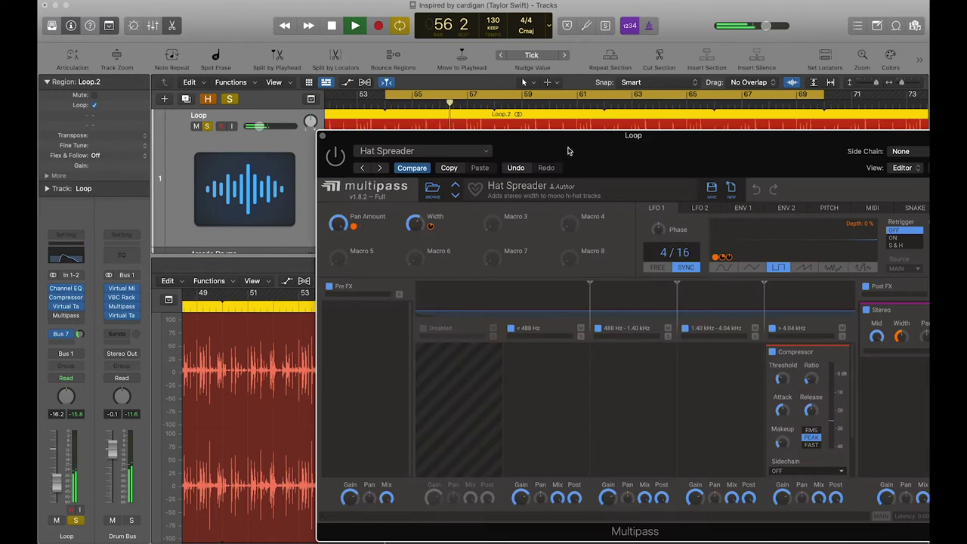
left_click_drag(568, 150, 456, 102)
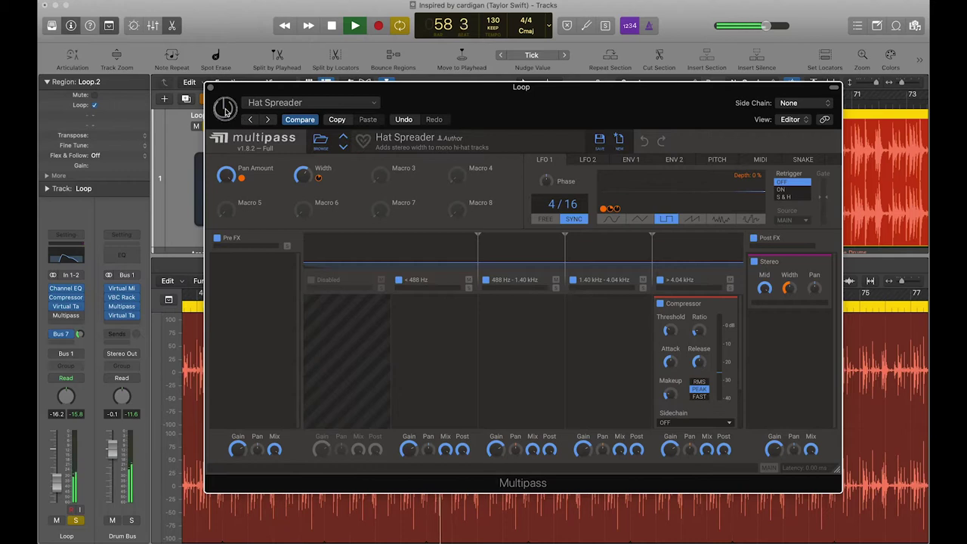
left_click(224, 109)
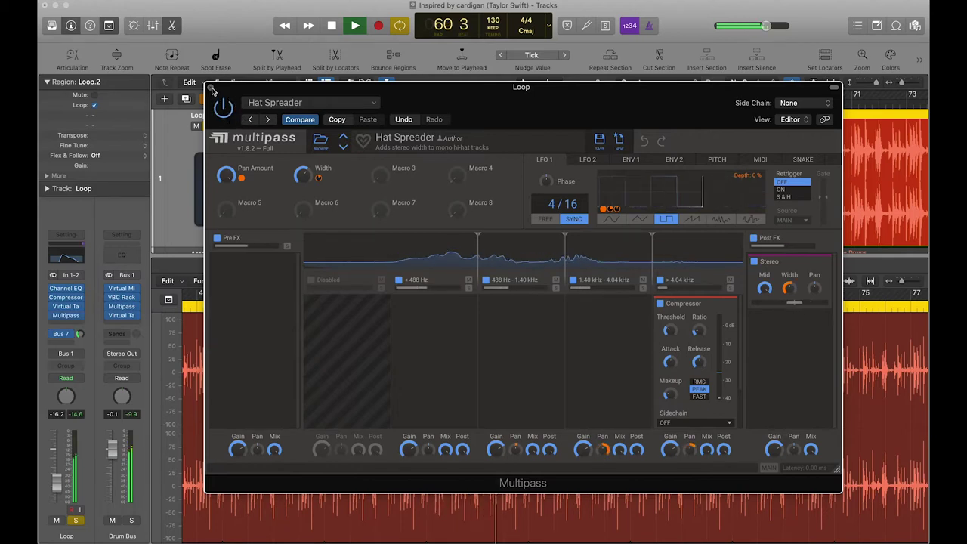
left_click(212, 89)
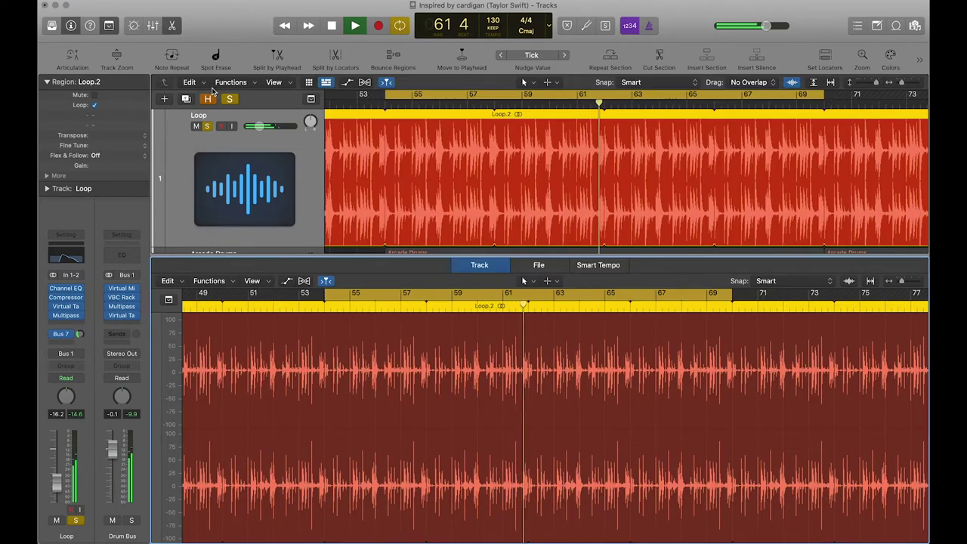